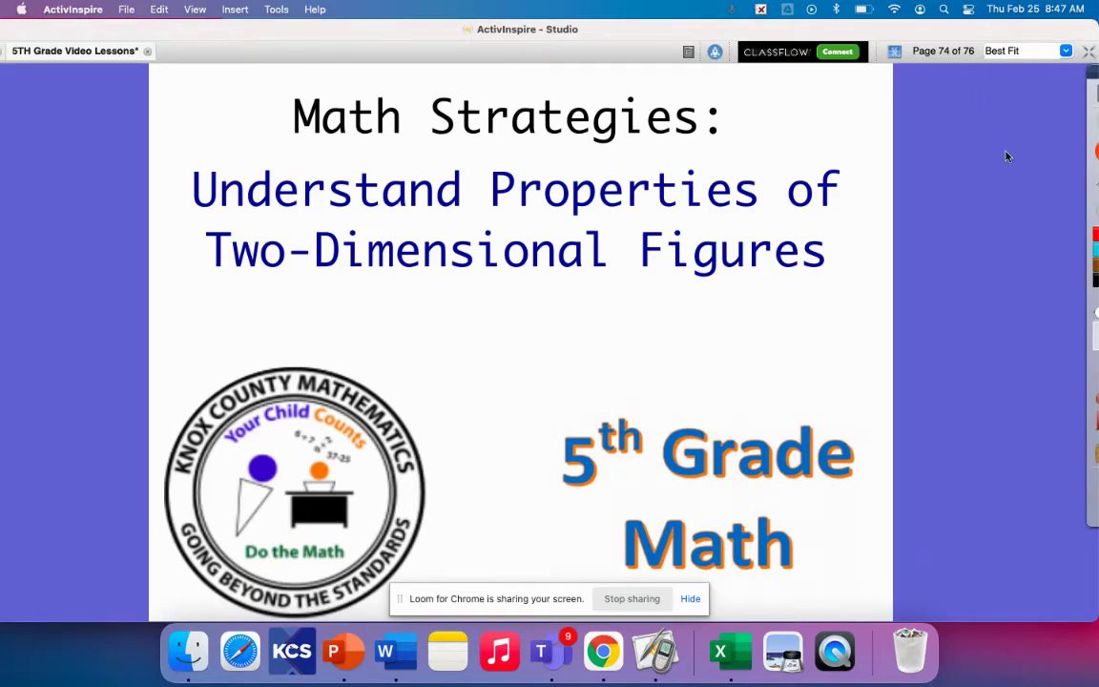
Advance from page 74 to page 75, the labelled triangle types page
click(1092, 169)
key(Page_Down)
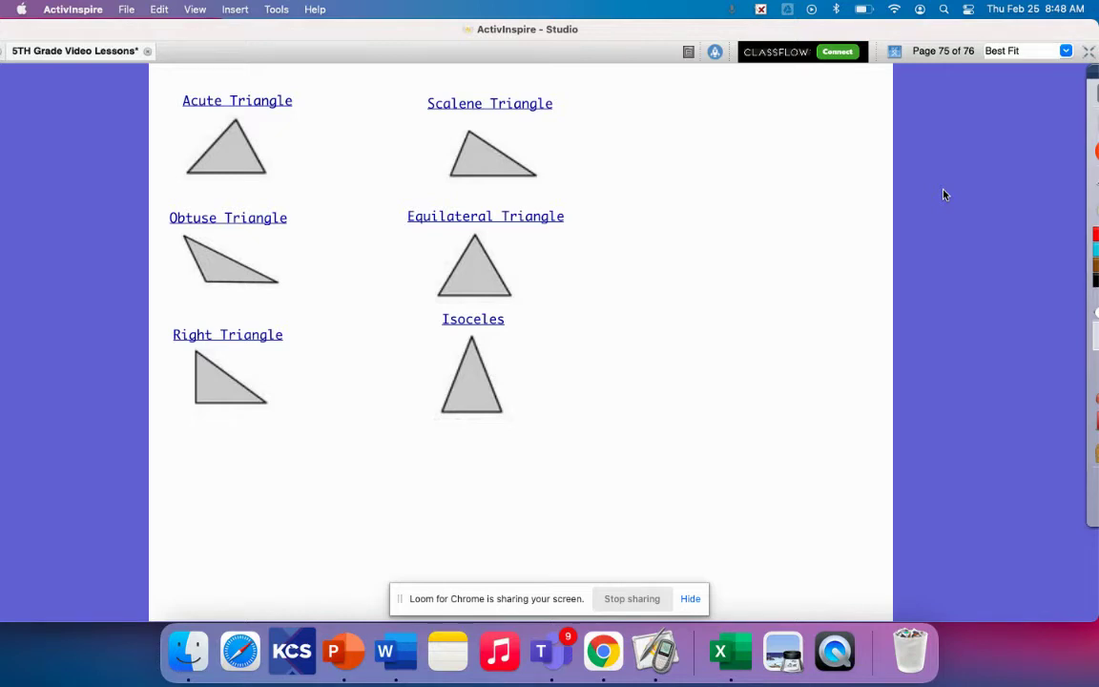
With the orange pen, tick the scalene triangle's sides and write 'all sides are different'
mouse_move(1094, 353)
click(1023, 362)
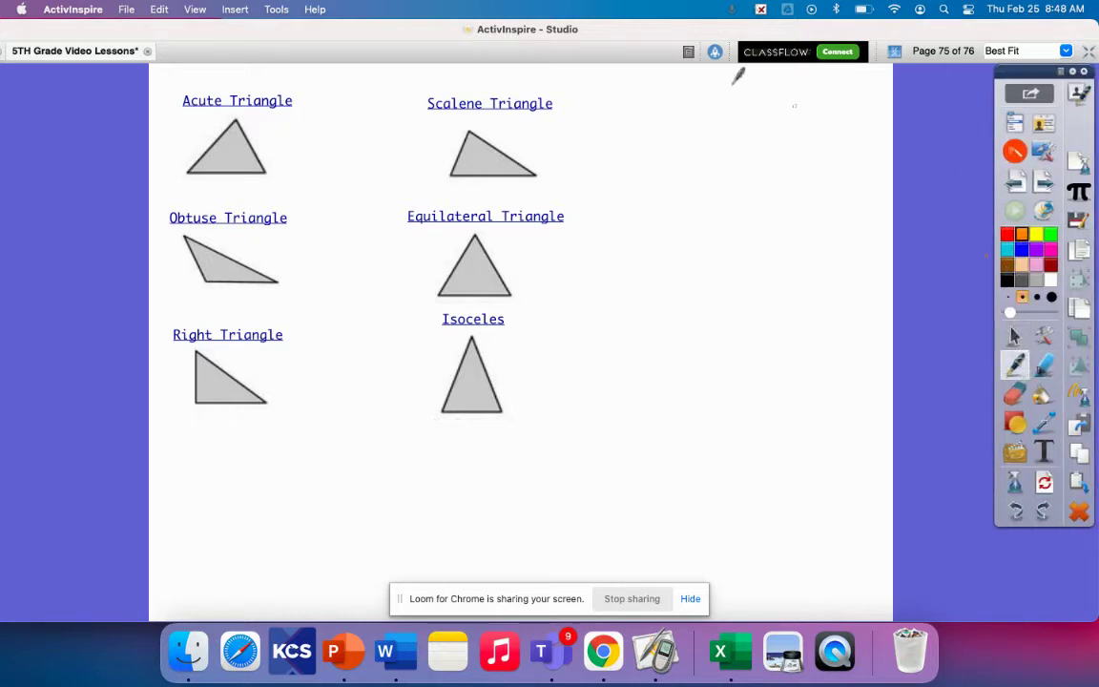
drag(496, 141, 473, 180)
mouse_move(479, 168)
mouse_down()
mouse_move(480, 181)
mouse_move(470, 150)
mouse_up()
click(528, 145)
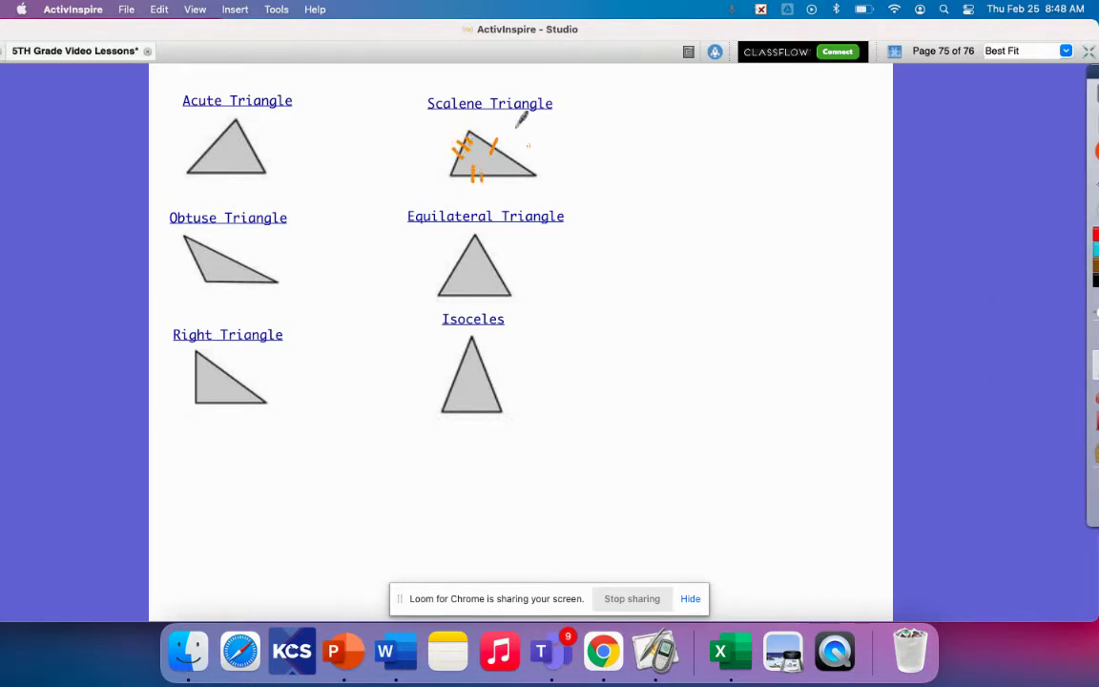
mouse_move(565, 118)
mouse_down()
mouse_move(682, 107)
mouse_move(681, 128)
mouse_up()
mouse_move(594, 150)
mouse_down()
mouse_move(592, 159)
mouse_move(611, 143)
mouse_move(622, 158)
mouse_move(684, 153)
mouse_move(703, 129)
mouse_move(774, 148)
mouse_up()
Mark the equilateral triangle's equal sides and write 'all sides congruent' beside it
mouse_move(457, 250)
mouse_down()
mouse_move(469, 261)
mouse_move(502, 250)
mouse_up()
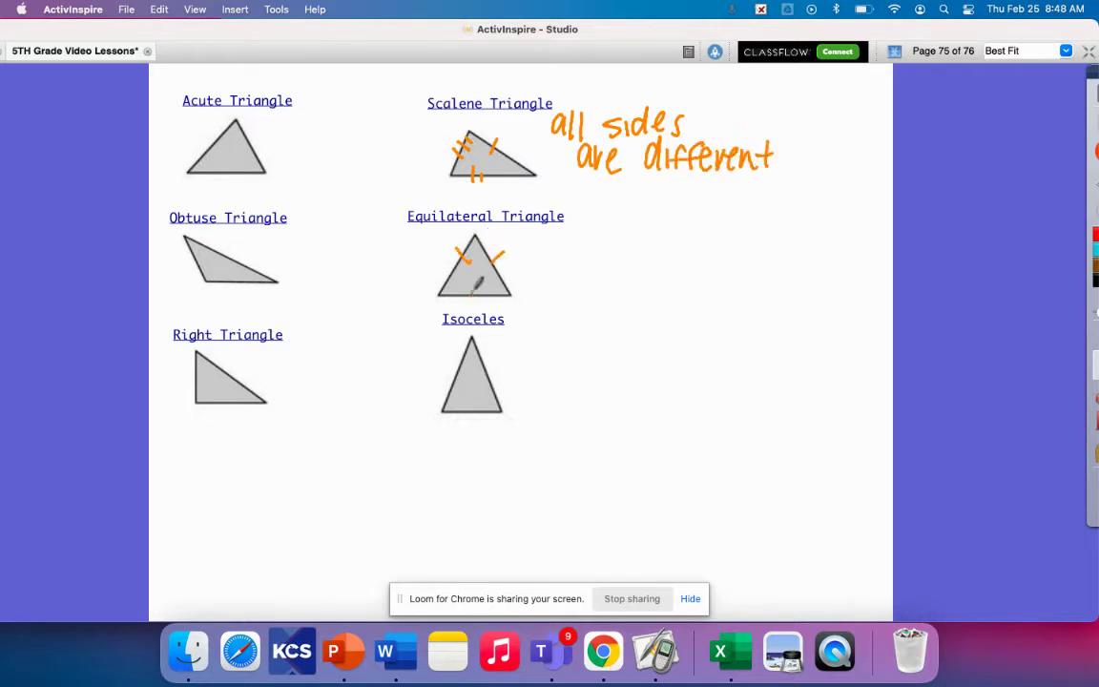
drag(472, 293, 474, 305)
mouse_move(553, 229)
mouse_down()
mouse_move(616, 241)
mouse_move(630, 220)
mouse_move(664, 251)
mouse_up()
mouse_move(577, 262)
mouse_down()
mouse_move(586, 279)
mouse_move(596, 267)
mouse_move(715, 276)
mouse_up()
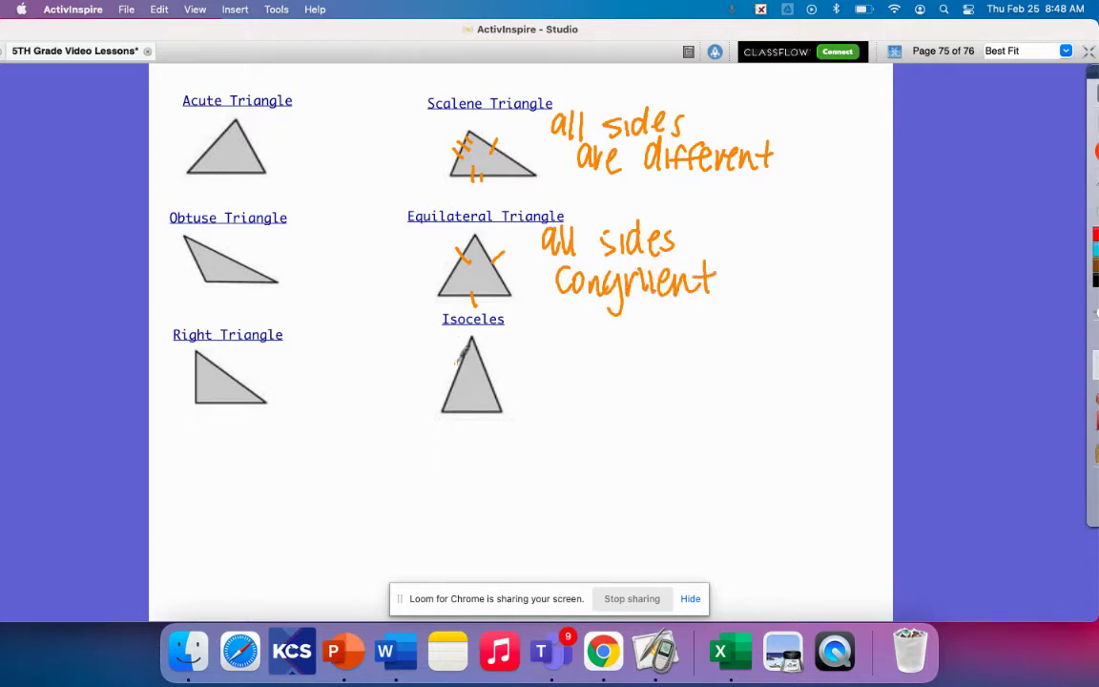
Tick the isosceles triangle's equal sides and write '2 sides congruent' beside it
drag(459, 360, 466, 382)
drag(482, 375, 465, 420)
drag(475, 400, 475, 420)
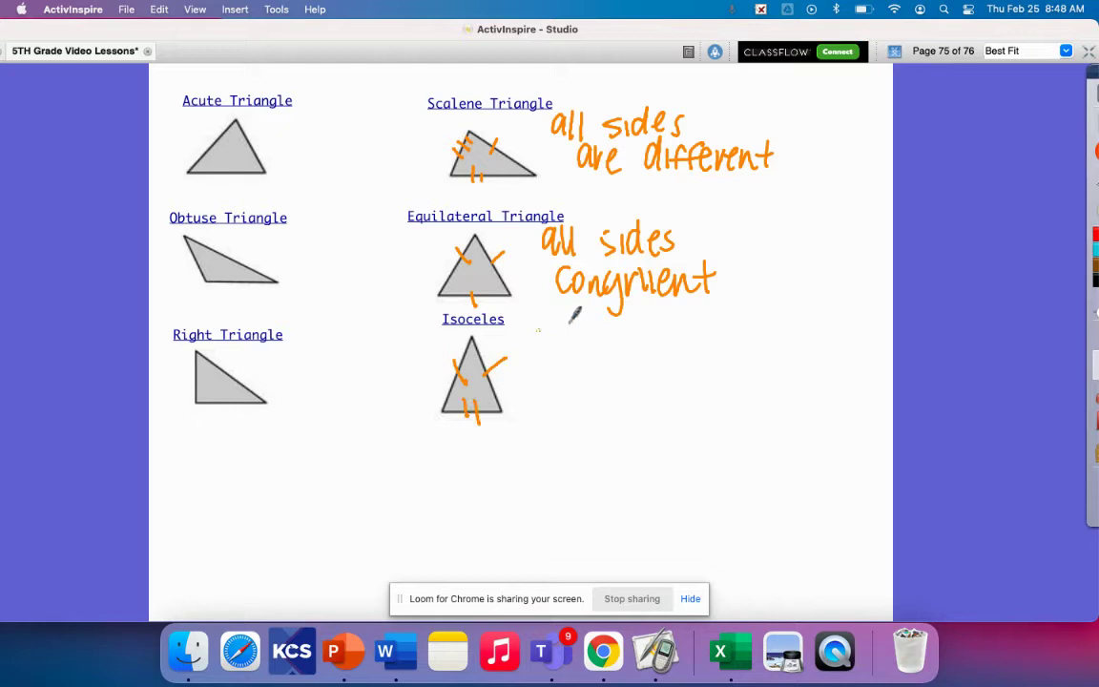
mouse_move(543, 337)
mouse_down()
mouse_move(556, 363)
mouse_move(641, 363)
mouse_up()
drag(565, 387, 565, 409)
mouse_move(584, 395)
mouse_down()
mouse_move(615, 424)
mouse_move(652, 392)
mouse_move(667, 409)
mouse_move(721, 410)
mouse_up()
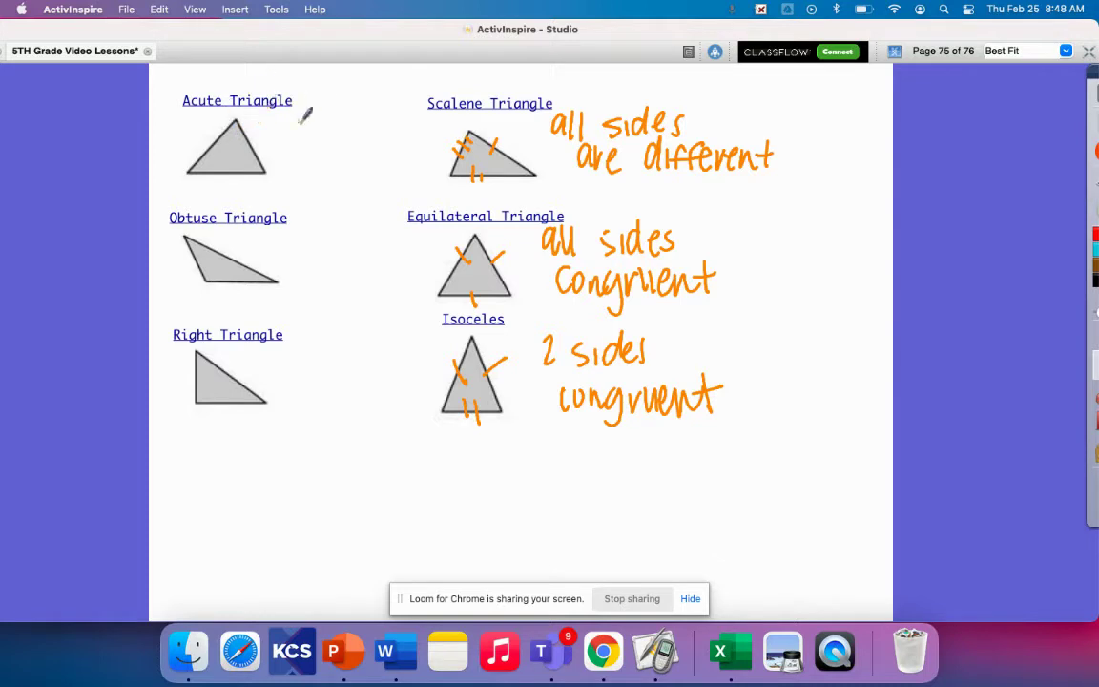
Write 'all angles <90°' beside the Acute triangle title
drag(293, 115, 303, 129)
mouse_move(313, 103)
mouse_down()
mouse_move(314, 129)
mouse_move(342, 129)
mouse_move(362, 112)
mouse_move(400, 121)
mouse_up()
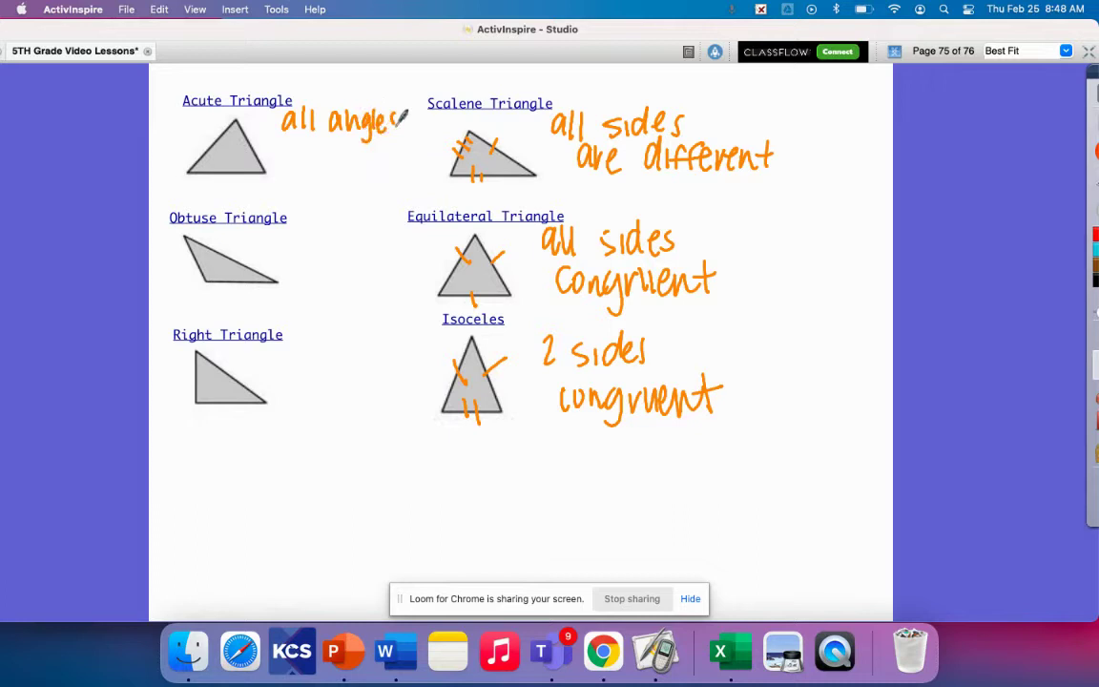
mouse_move(297, 141)
mouse_down()
mouse_move(283, 154)
mouse_move(297, 166)
mouse_move(328, 162)
mouse_up()
drag(340, 134, 343, 140)
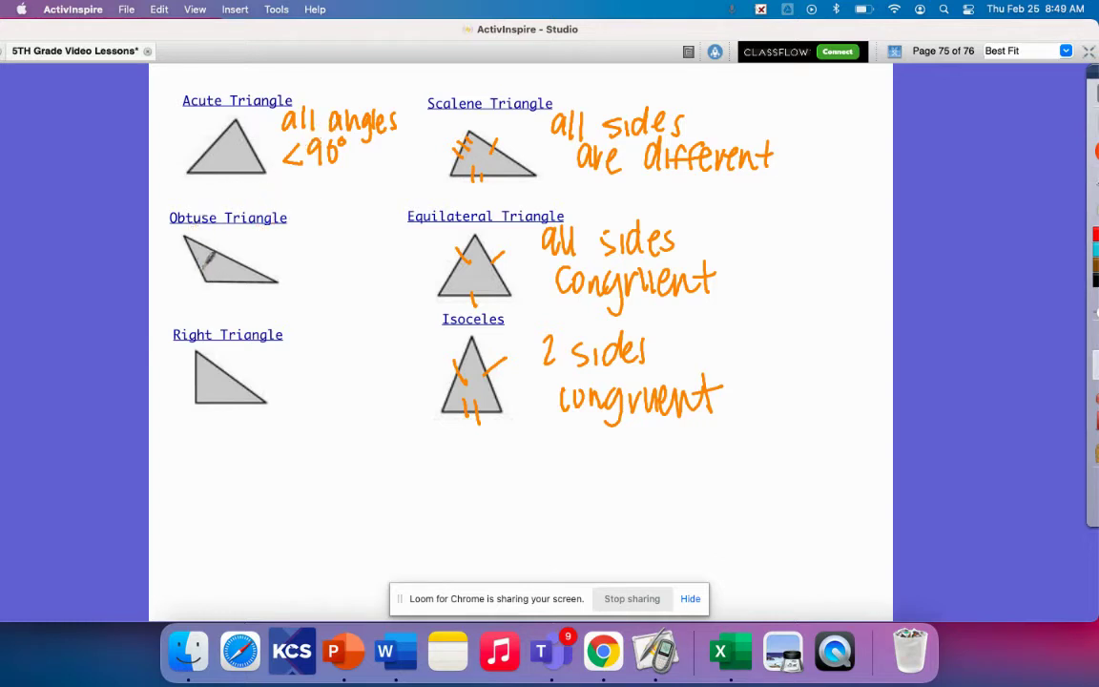
Arc the obtuse angle and write 'at least 1 angle >90°' beside the Obtuse triangle
drag(199, 278, 219, 277)
drag(303, 226, 317, 237)
drag(308, 225, 355, 234)
drag(374, 225, 390, 237)
drag(381, 222, 396, 219)
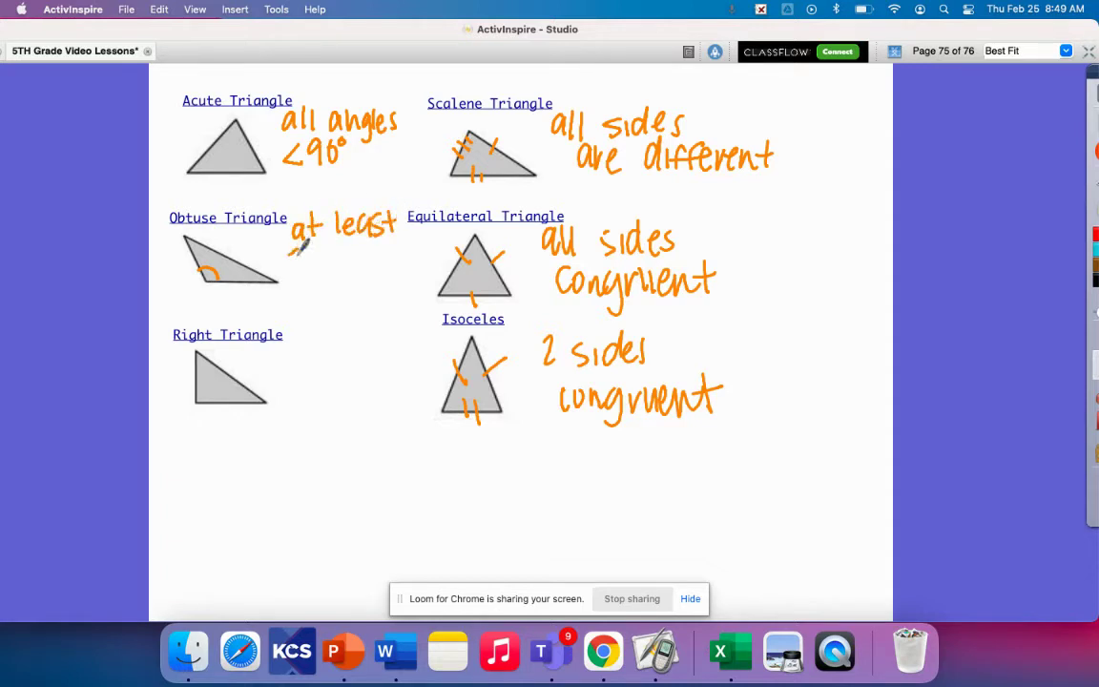
mouse_move(295, 251)
mouse_down()
mouse_move(297, 267)
mouse_move(347, 267)
mouse_move(354, 279)
mouse_up()
mouse_move(365, 238)
mouse_down()
mouse_move(367, 268)
mouse_move(391, 263)
mouse_up()
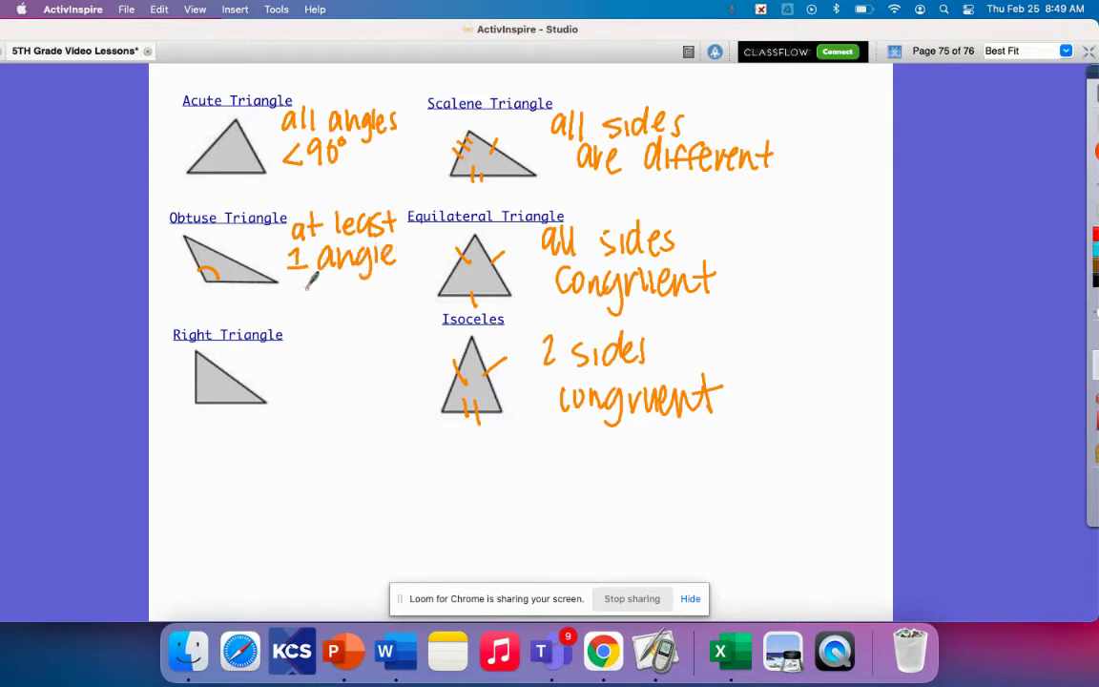
mouse_move(297, 283)
mouse_down()
mouse_move(302, 307)
mouse_move(329, 307)
mouse_move(349, 285)
mouse_up()
drag(360, 271, 364, 274)
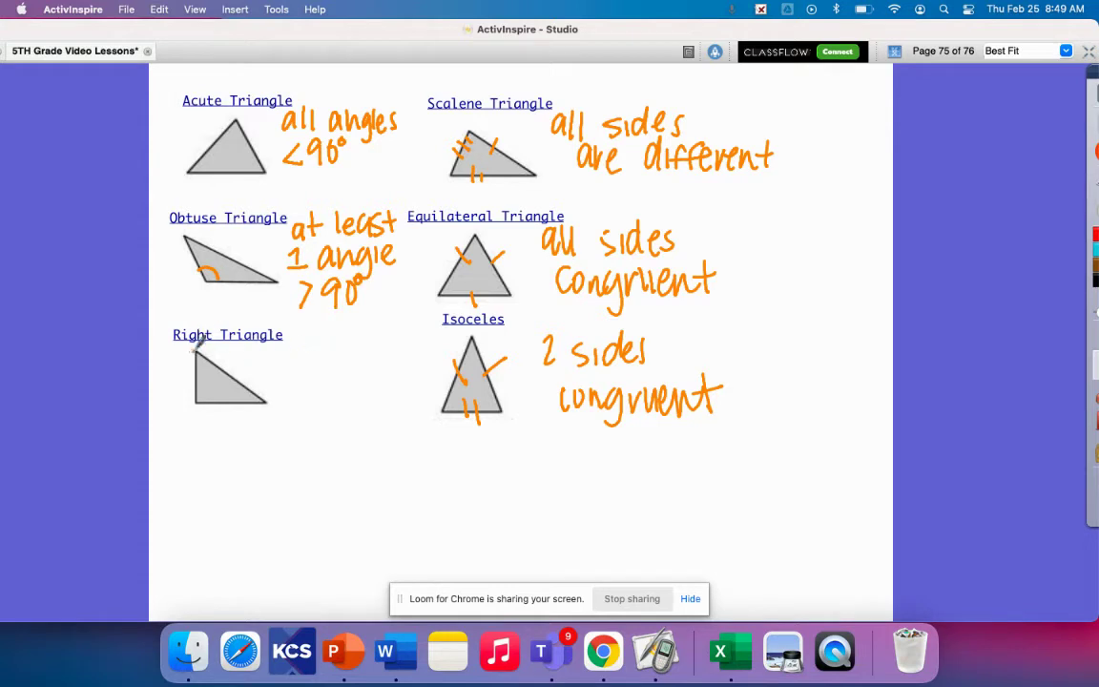
Mark the right angle and write 'exactly one angle =90°' beside the Right triangle
drag(196, 383, 207, 396)
drag(280, 363, 315, 376)
mouse_move(315, 354)
mouse_down()
mouse_move(302, 376)
mouse_move(354, 372)
mouse_up()
mouse_move(344, 355)
mouse_down()
mouse_move(361, 352)
mouse_move(365, 370)
mouse_up()
drag(369, 351, 376, 378)
mouse_move(305, 396)
mouse_down()
mouse_move(329, 400)
mouse_move(370, 355)
mouse_move(376, 391)
mouse_move(394, 362)
mouse_move(401, 384)
mouse_up()
mouse_move(401, 384)
mouse_down()
mouse_move(410, 345)
mouse_move(421, 355)
mouse_up()
mouse_move(299, 428)
mouse_down()
mouse_move(310, 438)
mouse_move(321, 424)
mouse_move(346, 424)
mouse_move(351, 408)
mouse_up()
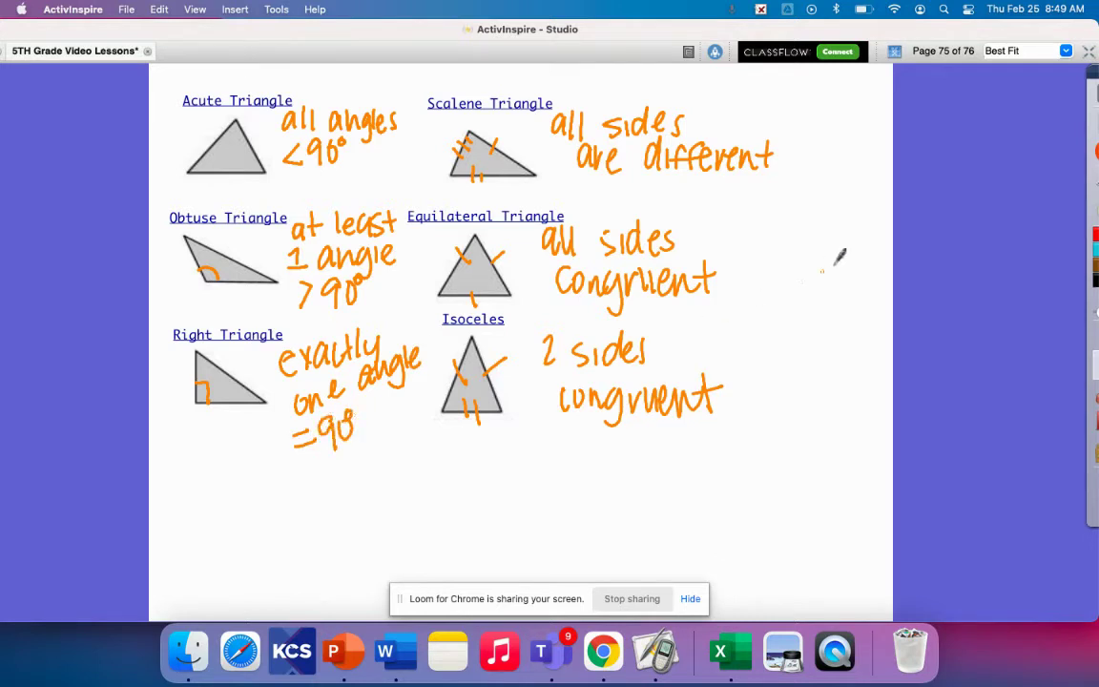
On page 76, drag 'Triangles' into the hierarchy's top box and nudge the Acute label left
mouse_move(1088, 172)
click(1043, 182)
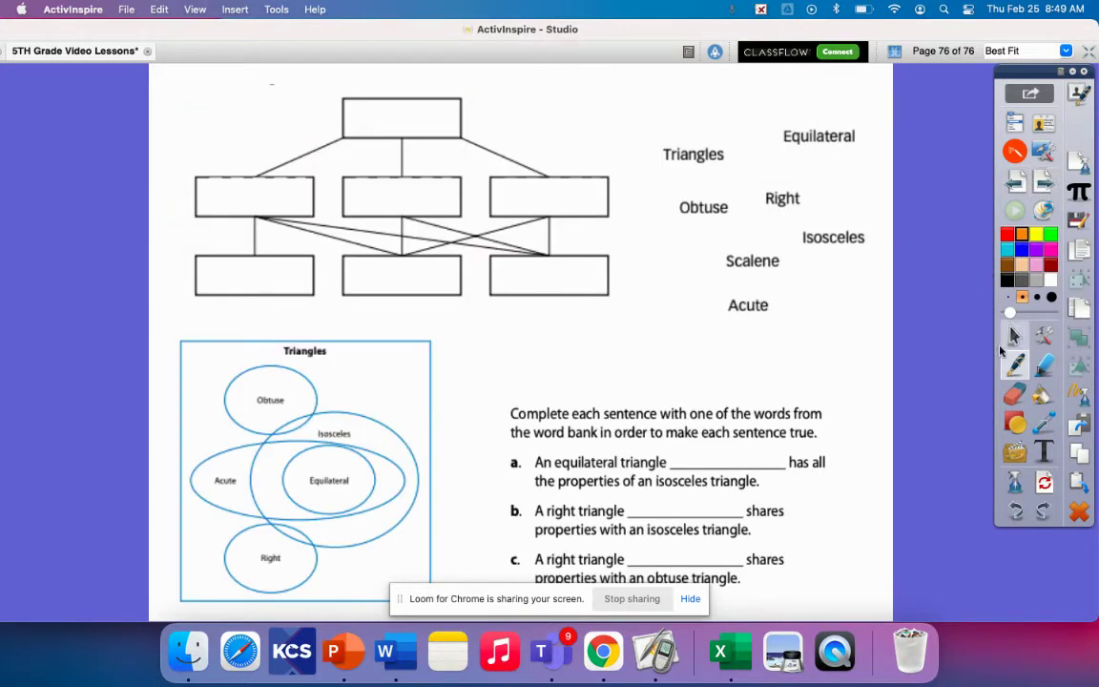
click(1014, 336)
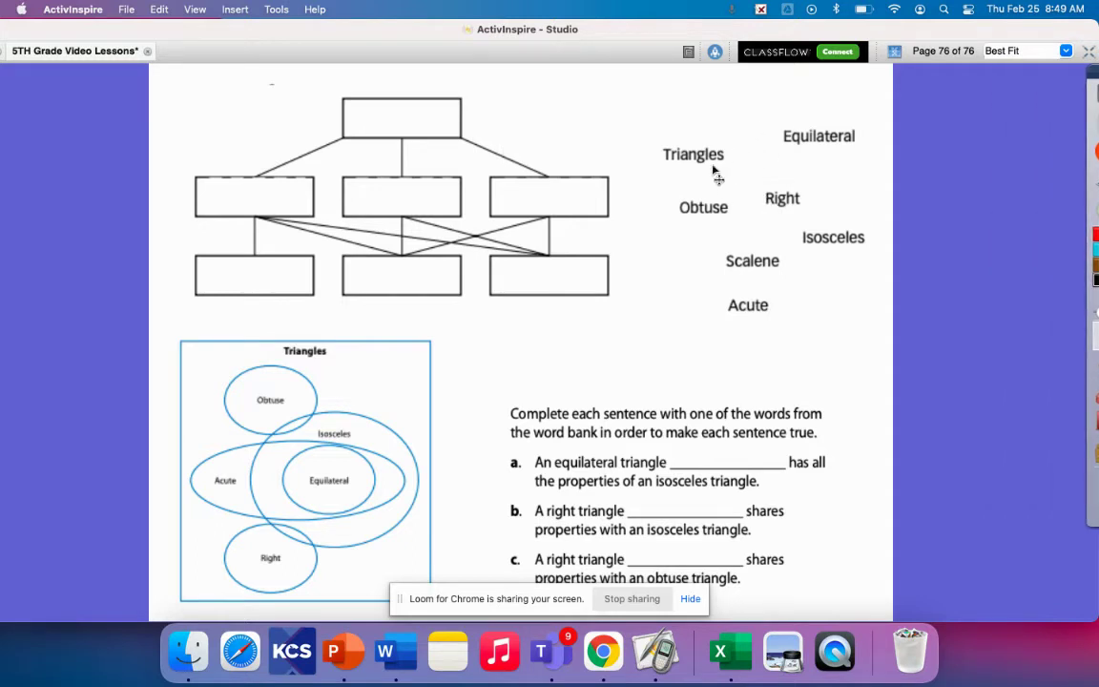
drag(693, 156, 382, 114)
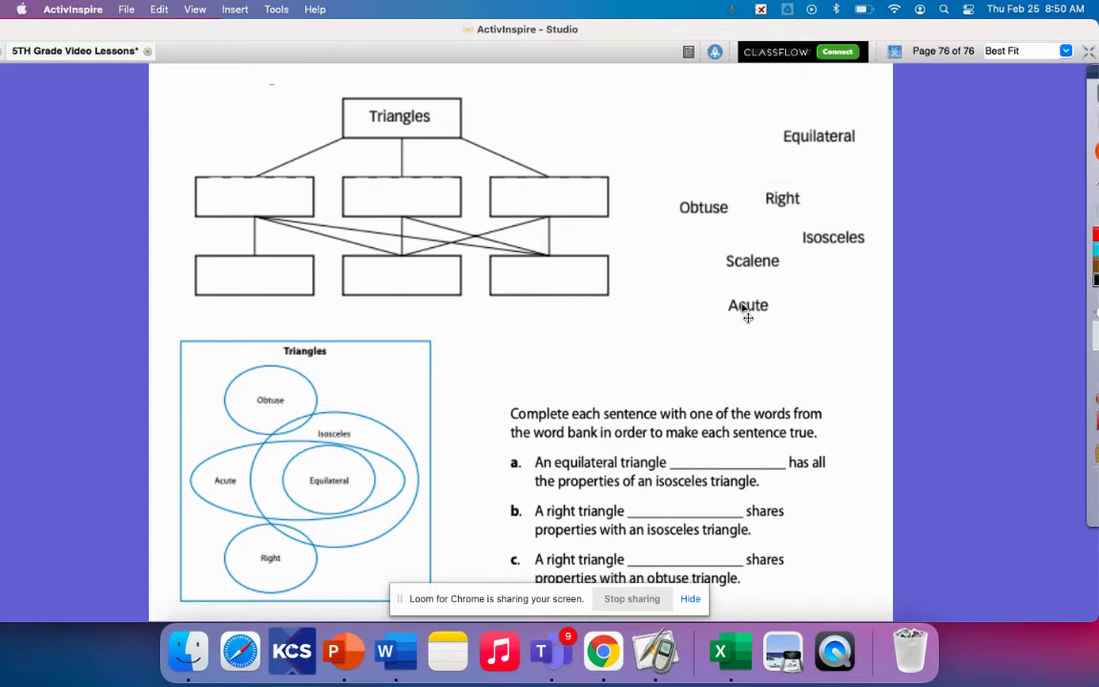
drag(746, 318, 721, 322)
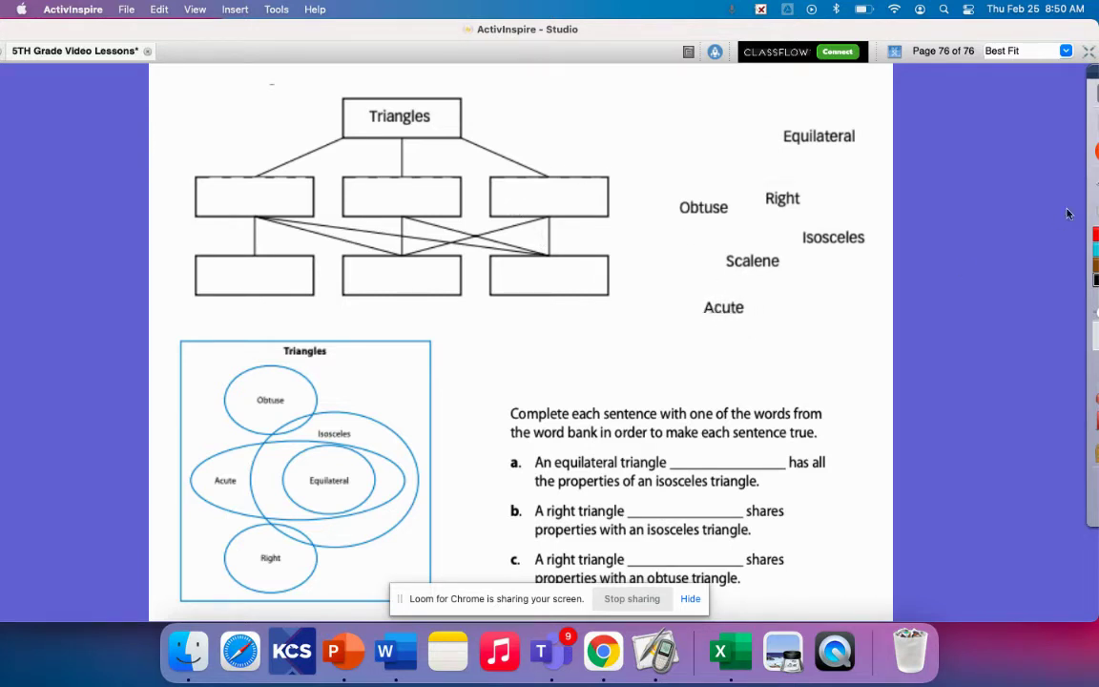
Check page 75 again, then on page 76 place Acute in the second row's first box
mouse_move(1091, 212)
click(1017, 183)
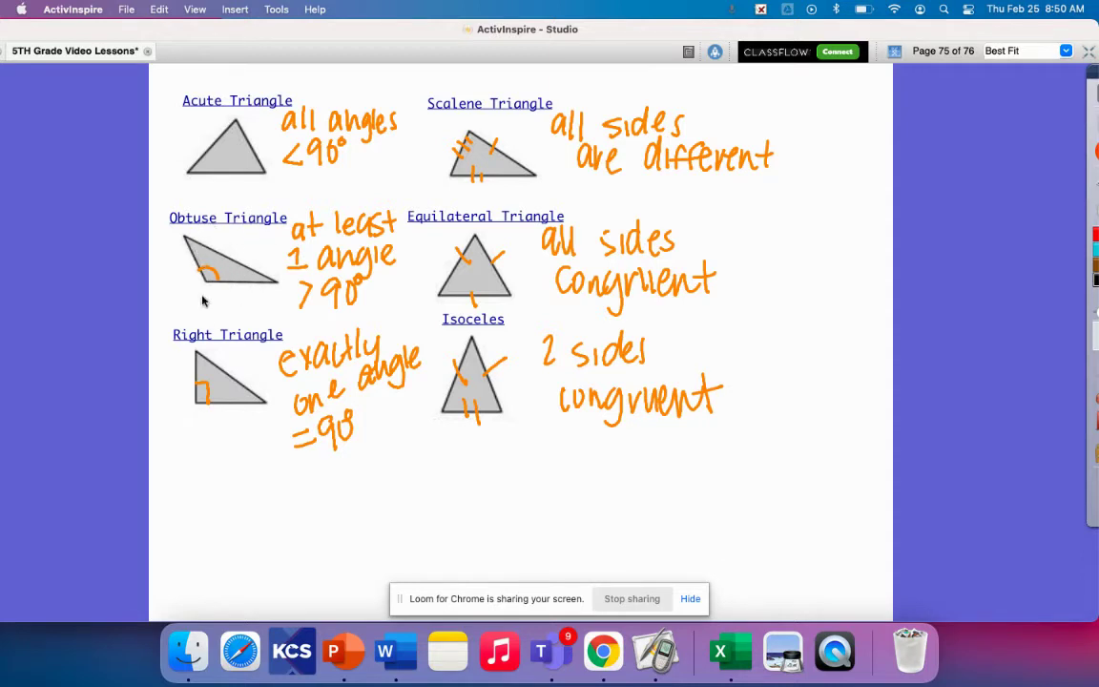
mouse_move(1092, 287)
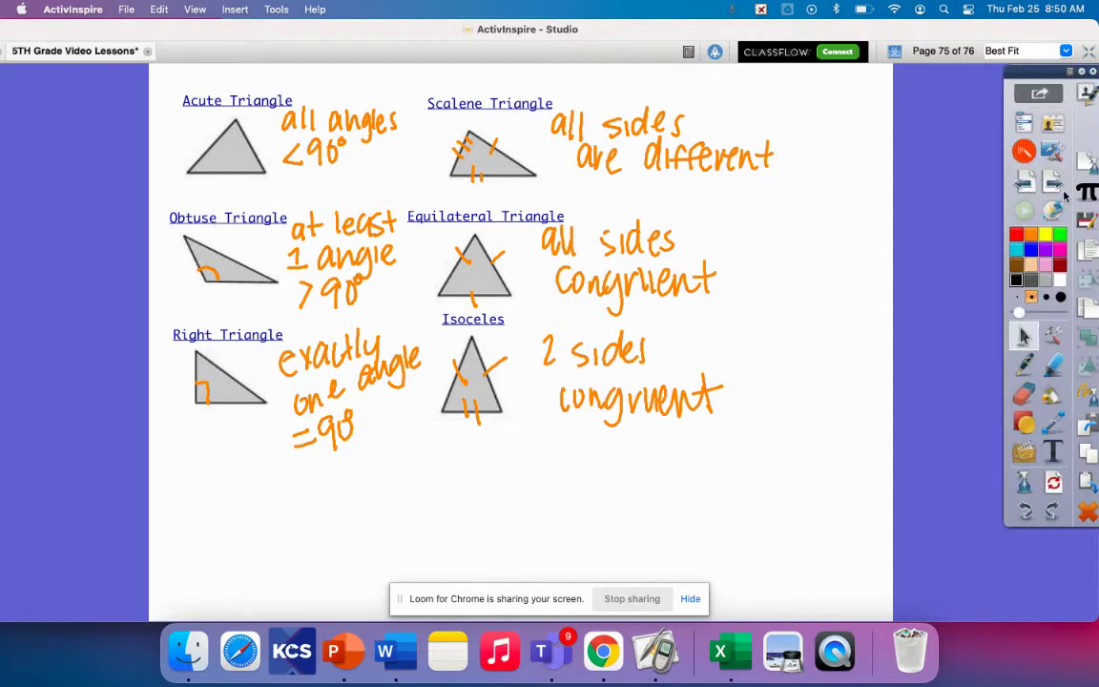
click(1043, 181)
drag(740, 312, 254, 205)
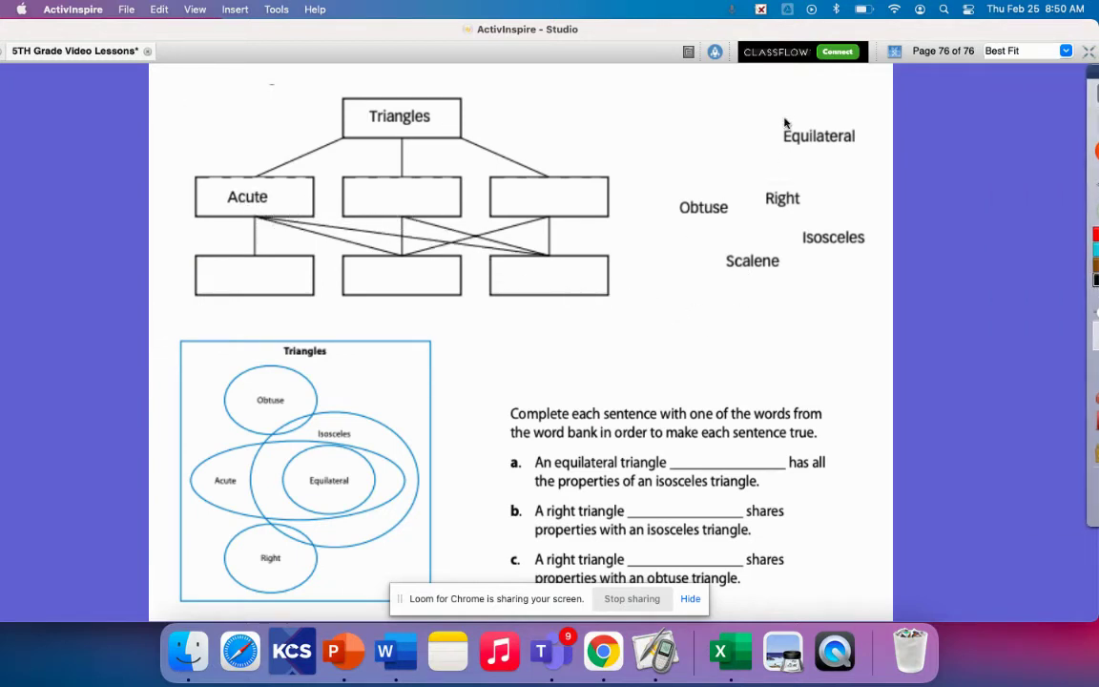
Fill the hierarchy's bottom row with Equilateral, Isosceles and Scalene
drag(831, 143, 270, 278)
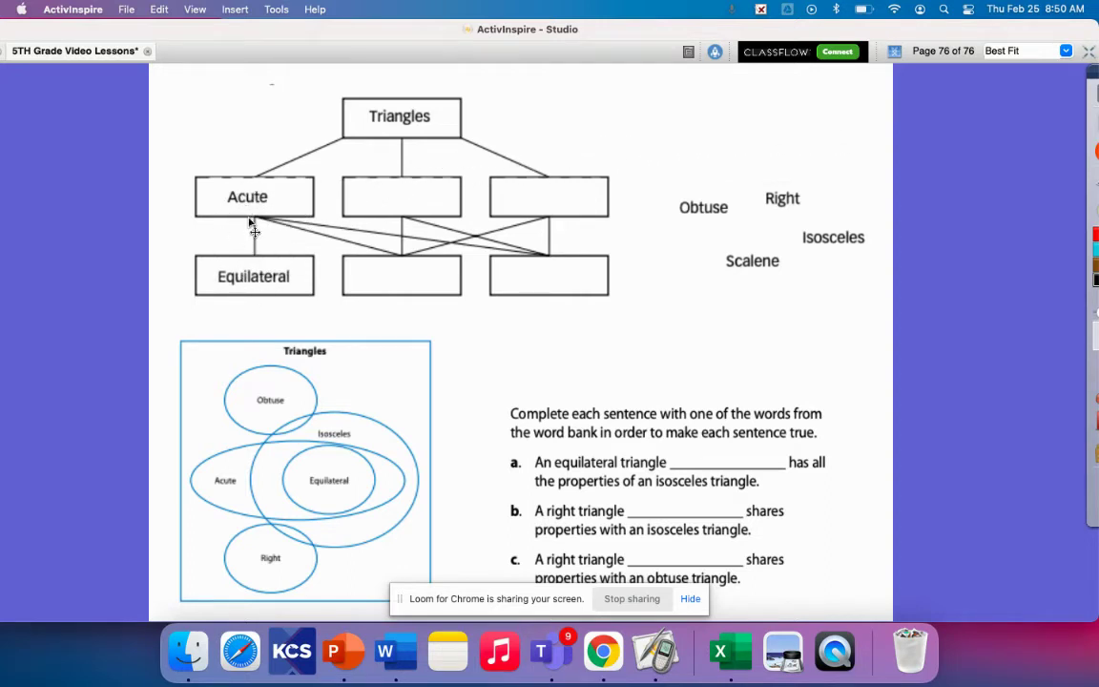
drag(832, 246, 404, 291)
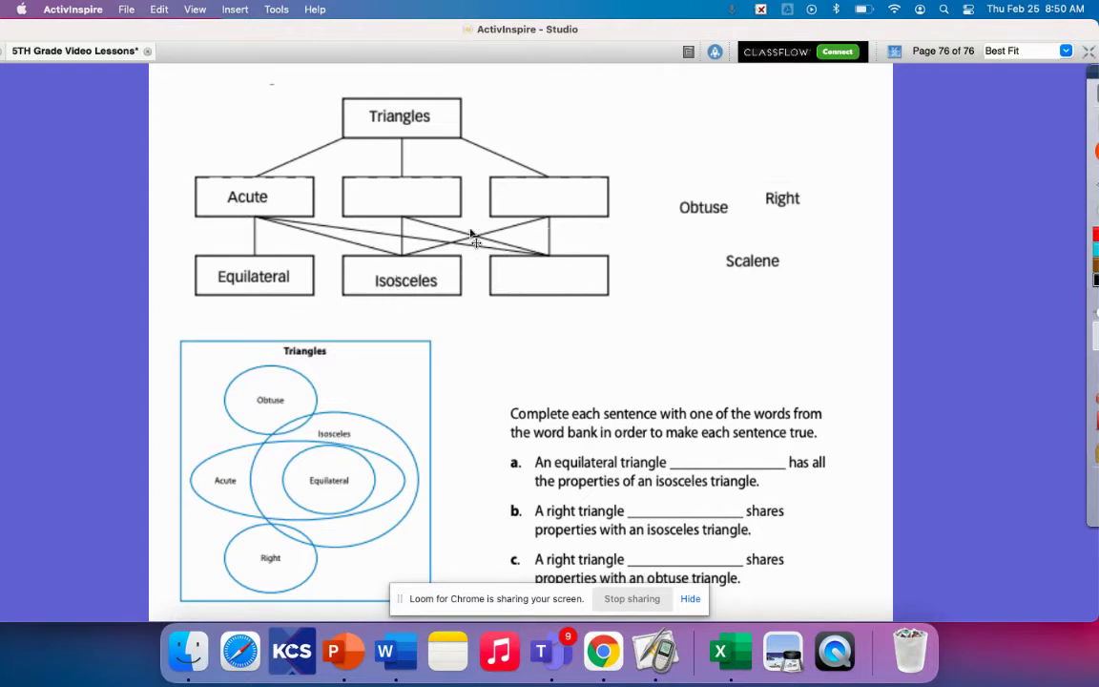
drag(754, 266, 547, 279)
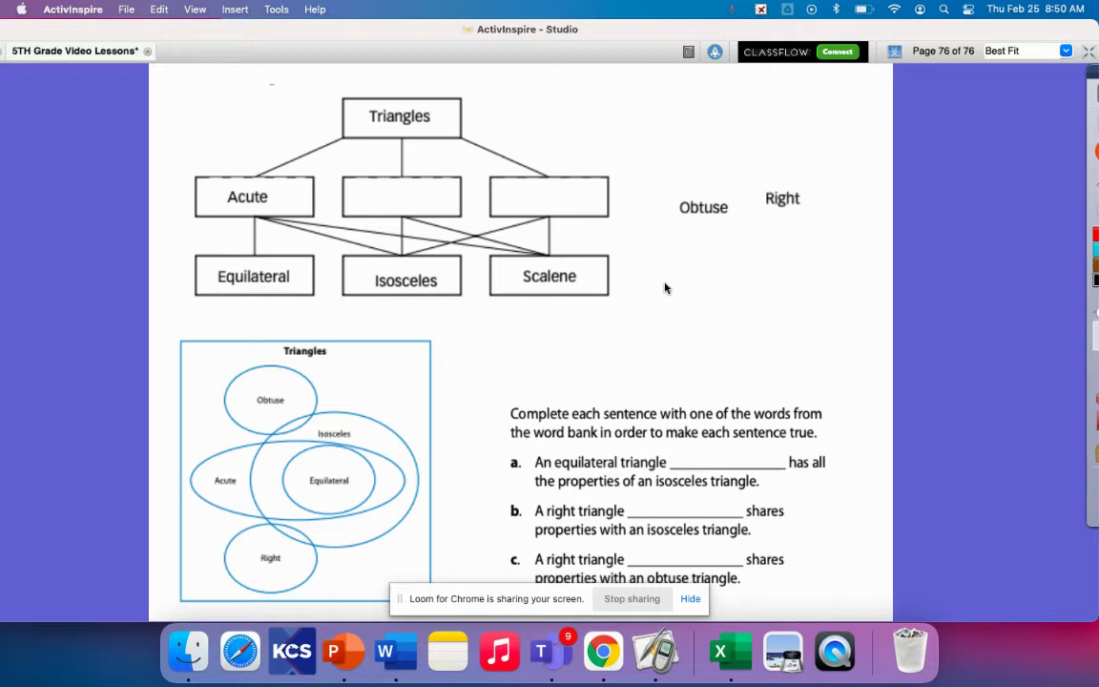
Switch to the orange freehand pen
drag(788, 203, 791, 202)
mouse_move(1093, 287)
click(1014, 366)
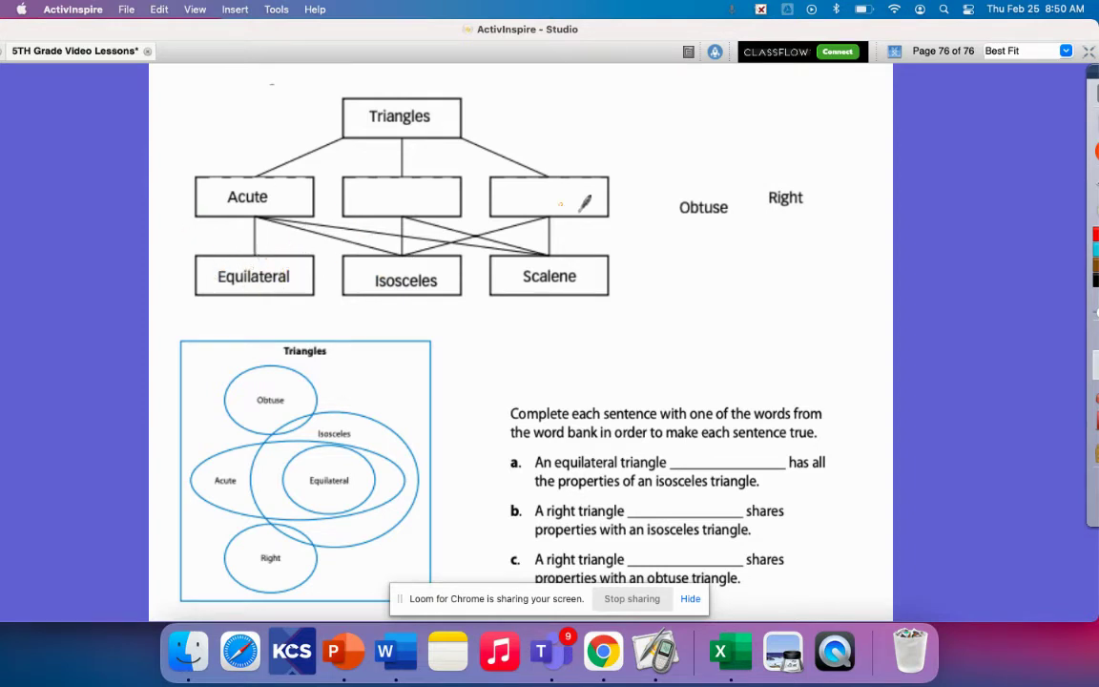
Sketch an orange triangle at top right and a right triangle with a square-corner mark below Right
mouse_move(722, 125)
mouse_down()
mouse_move(773, 87)
mouse_move(817, 121)
mouse_up()
drag(723, 124, 816, 123)
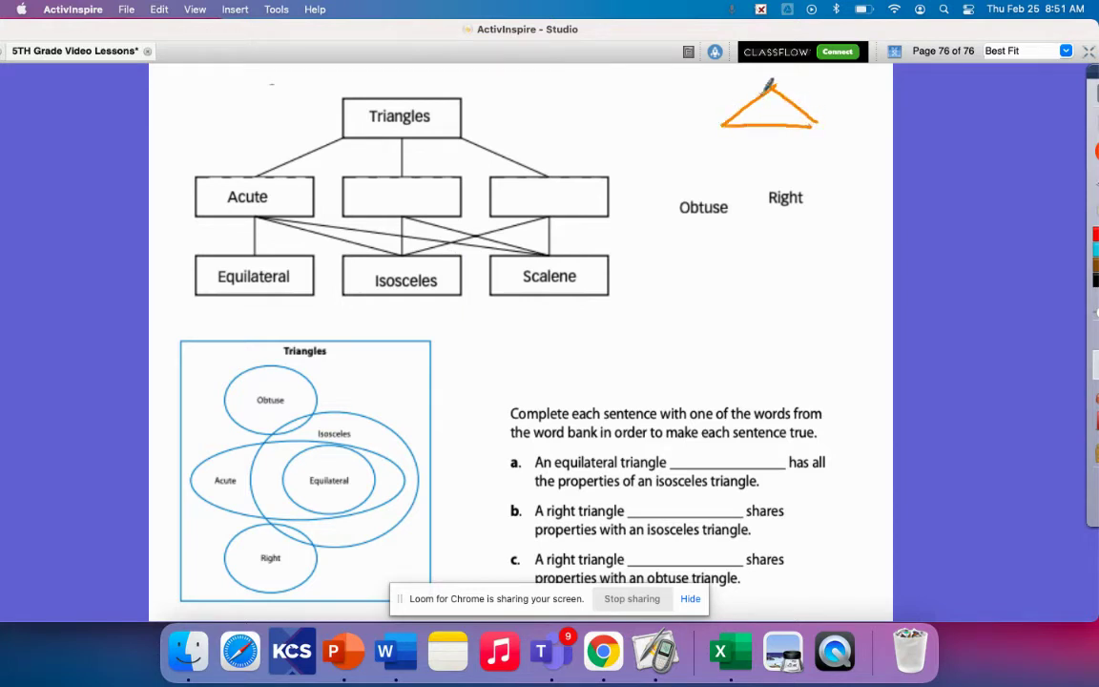
mouse_move(765, 91)
mouse_down()
mouse_move(775, 87)
mouse_move(750, 113)
mouse_move(816, 96)
mouse_up()
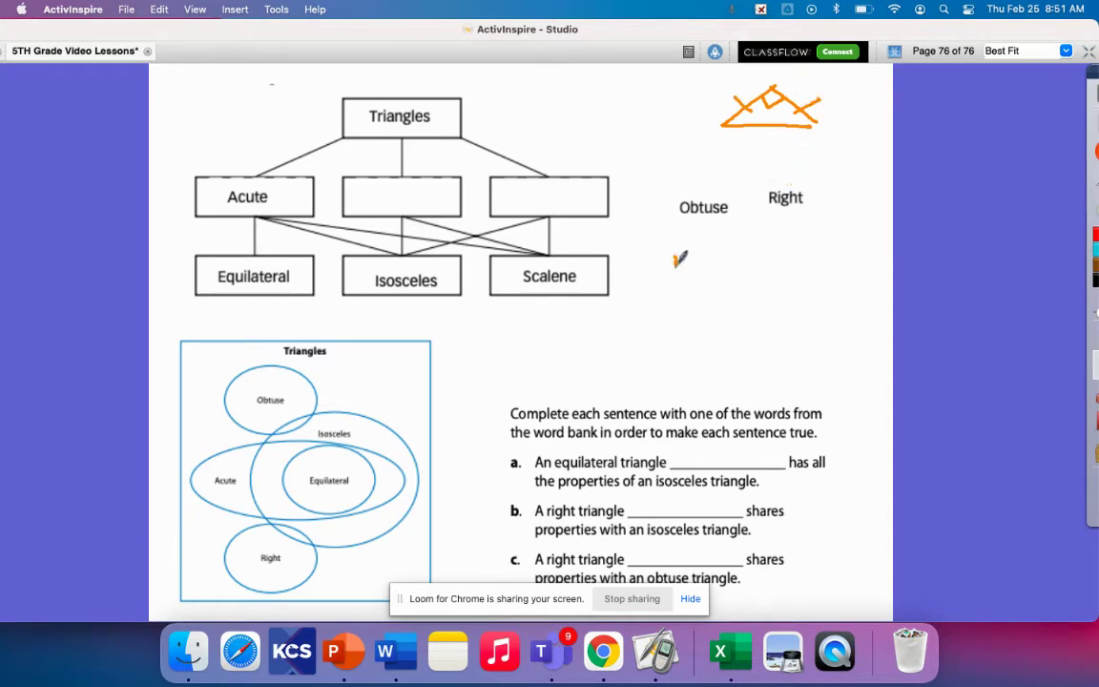
mouse_move(675, 256)
mouse_down()
mouse_move(676, 314)
mouse_move(773, 312)
mouse_move(678, 247)
mouse_up()
drag(674, 301, 691, 314)
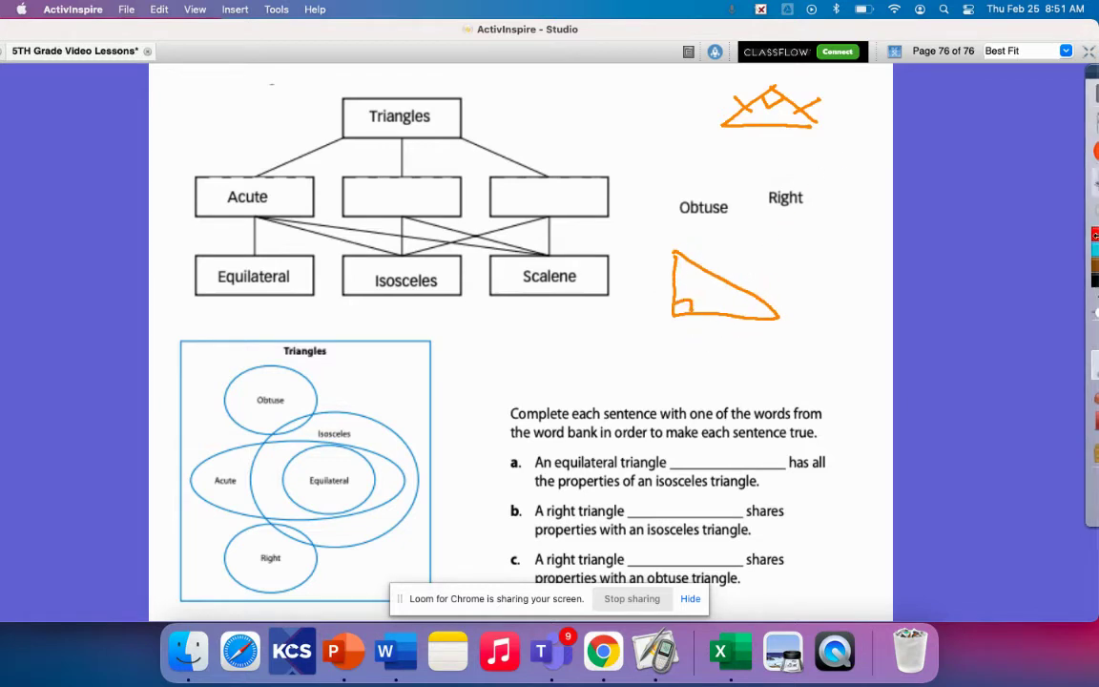
Drag Right and Obtuse into the middle row's right and middle boxes, completing the hierarchy
mouse_move(1090, 286)
click(1015, 336)
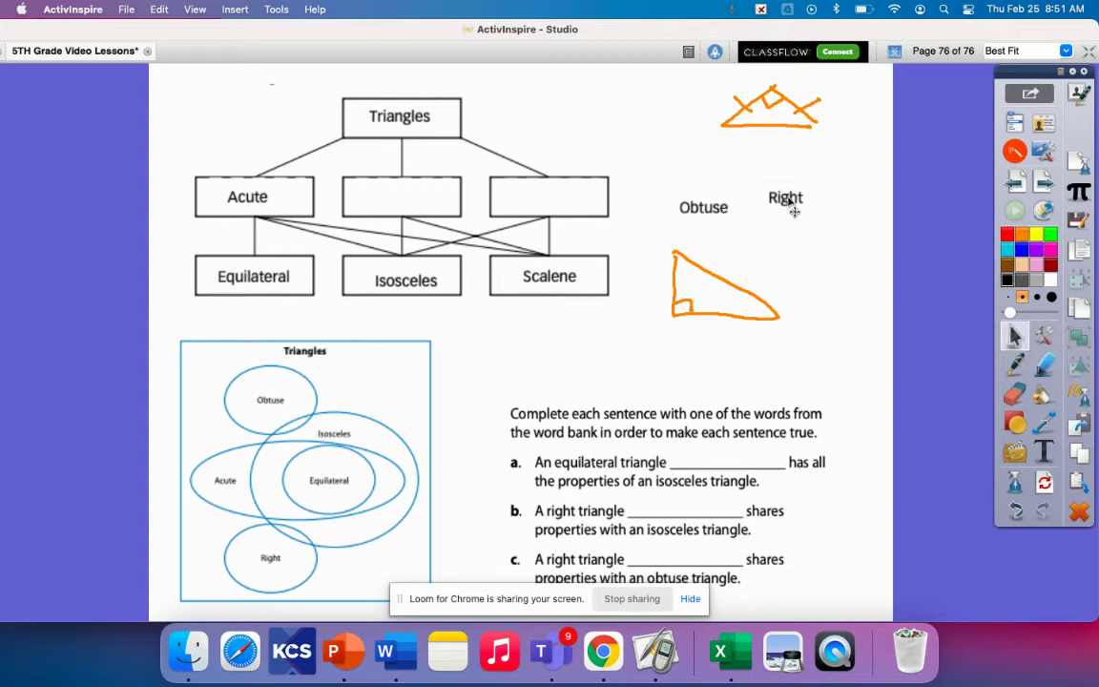
drag(788, 206, 558, 207)
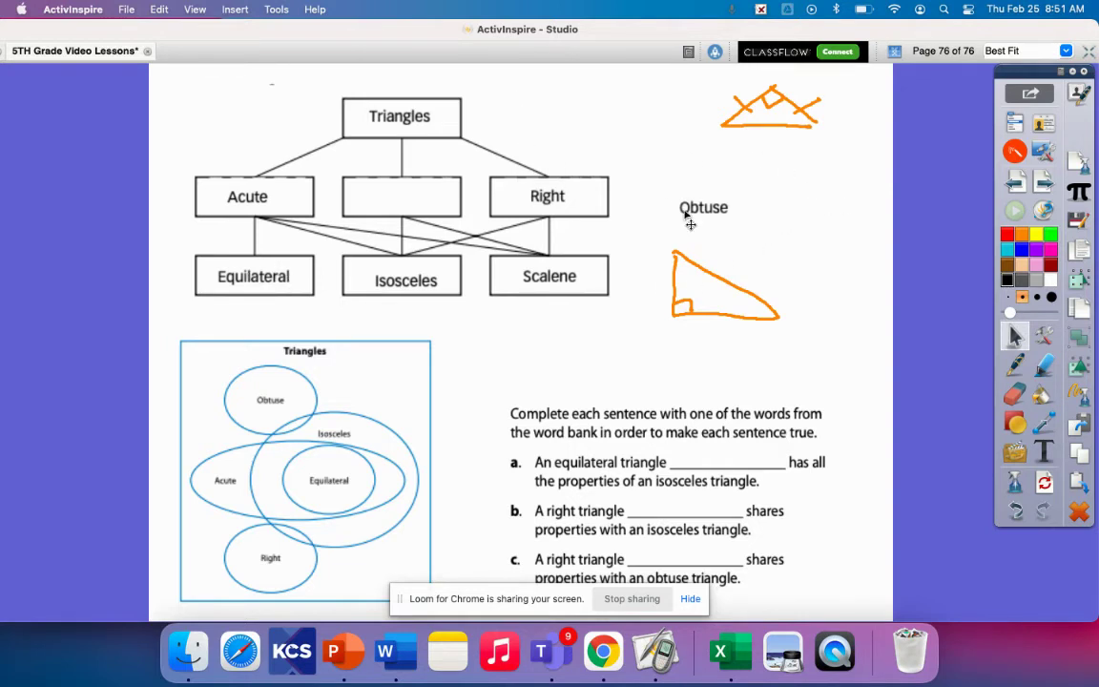
drag(691, 216, 396, 212)
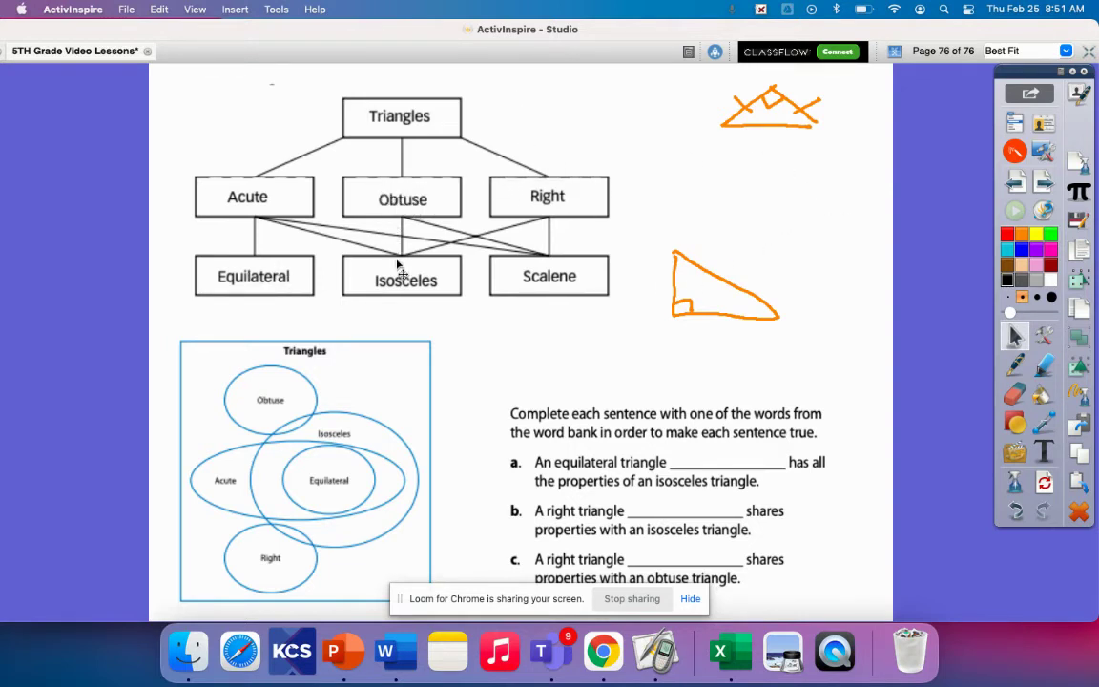
click(1014, 363)
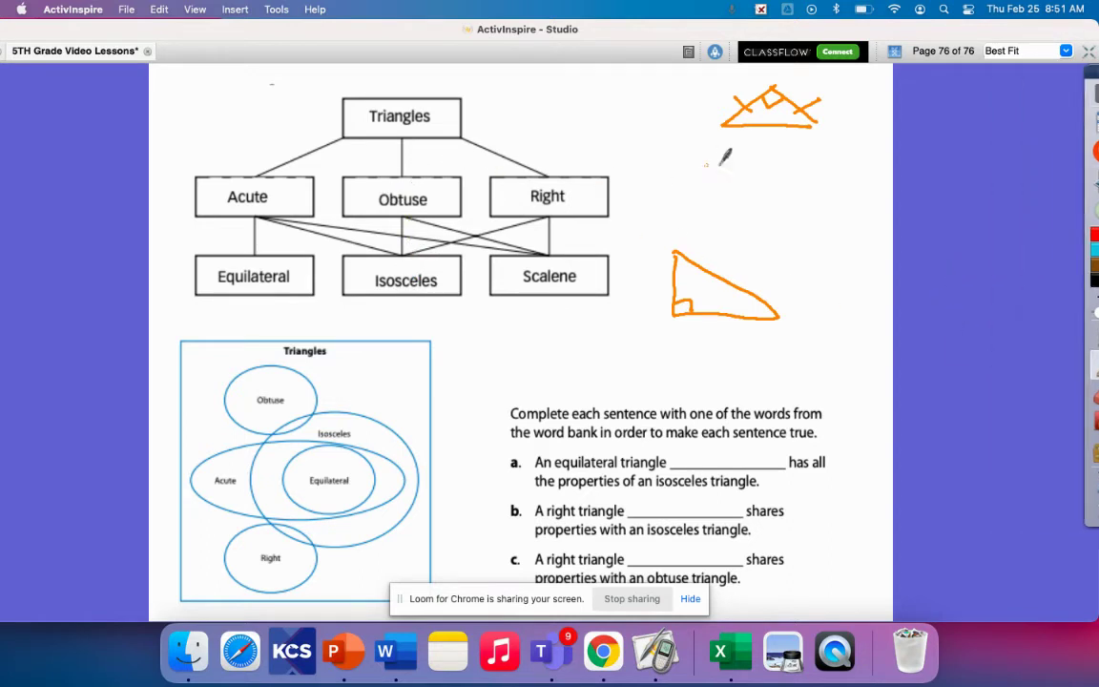
Sketch a long, flat orange obtuse triangle between the two sketches and mark its wide angle
drag(745, 168, 684, 212)
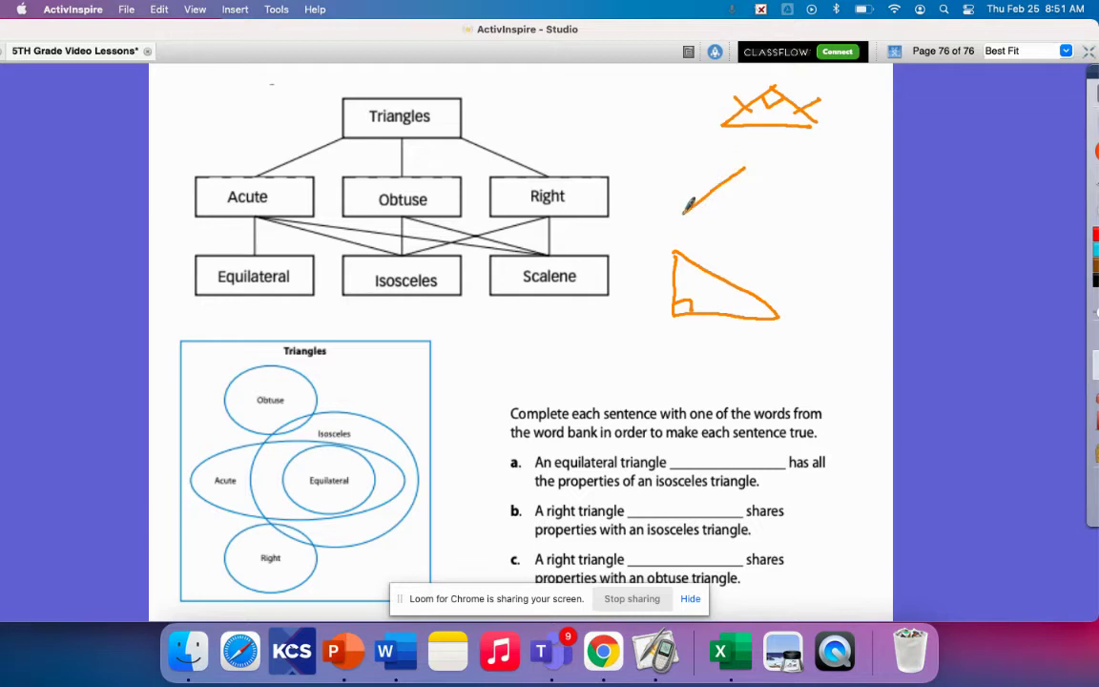
drag(745, 168, 855, 175)
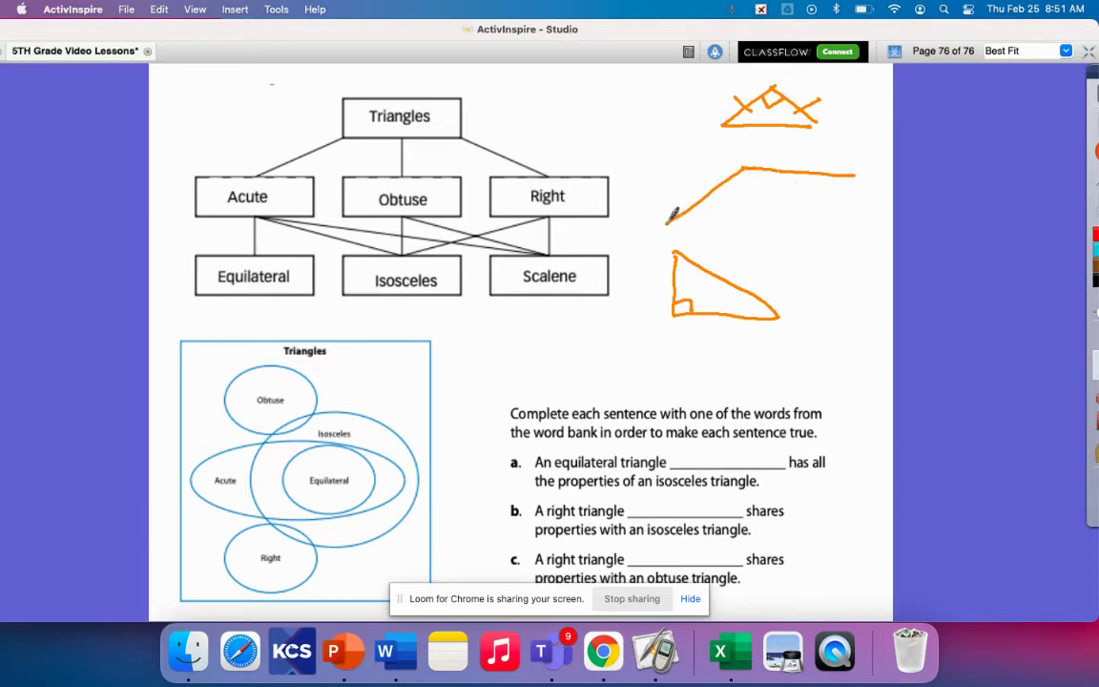
mouse_move(667, 221)
mouse_down()
mouse_move(816, 177)
mouse_move(850, 181)
mouse_up()
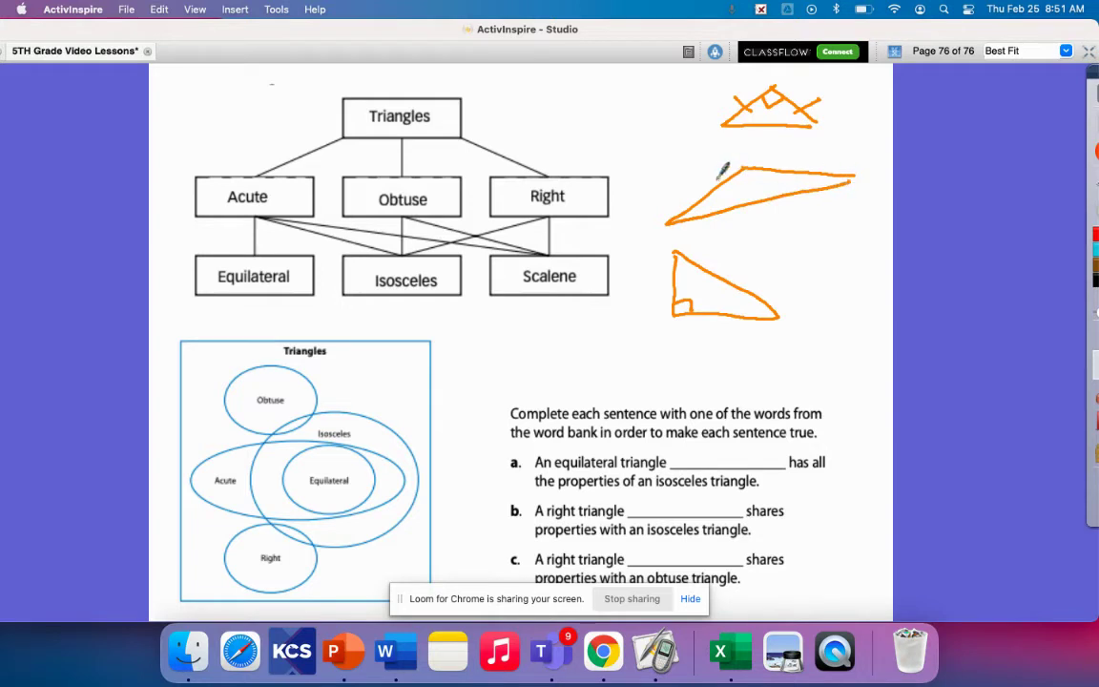
mouse_move(718, 182)
mouse_down()
mouse_move(725, 193)
mouse_move(767, 162)
mouse_up()
Add a small orange mark at the right corner of the top triangle sketch
drag(796, 89, 825, 86)
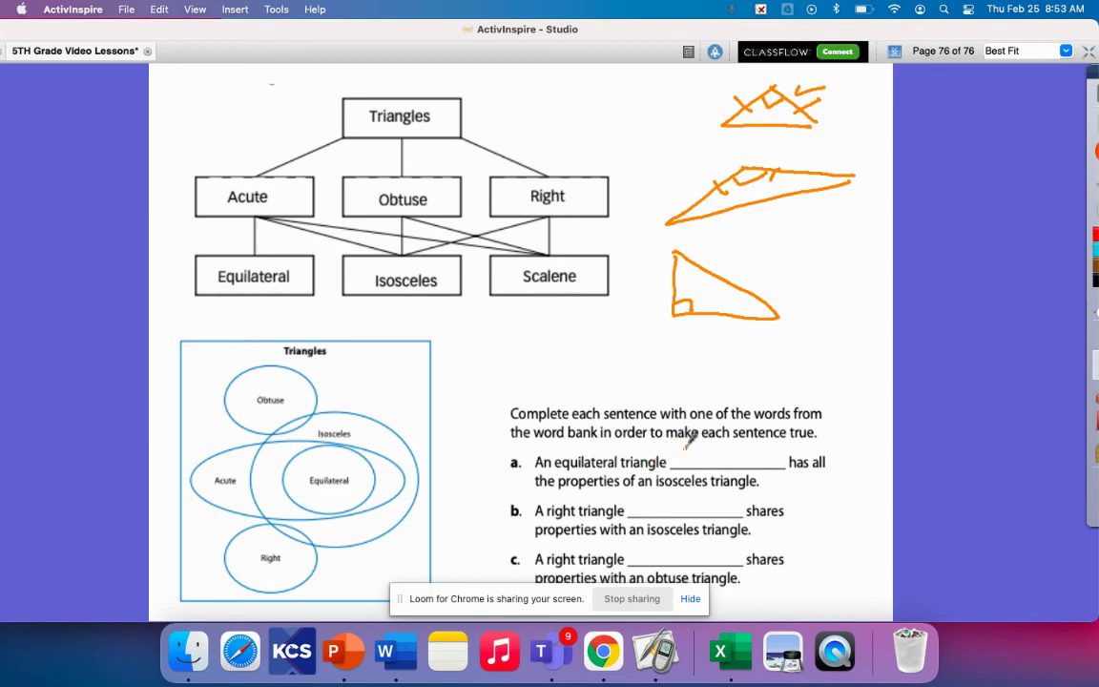
Handwrite the word bank 'always, never, sometimes' in orange beside the questions, then write 'always' in blank a
mouse_move(764, 347)
mouse_down()
mouse_move(790, 357)
mouse_move(834, 349)
mouse_move(850, 315)
mouse_move(858, 356)
mouse_move(805, 370)
mouse_move(860, 356)
mouse_move(863, 381)
mouse_move(819, 402)
mouse_move(906, 415)
mouse_move(925, 401)
mouse_move(958, 406)
mouse_up()
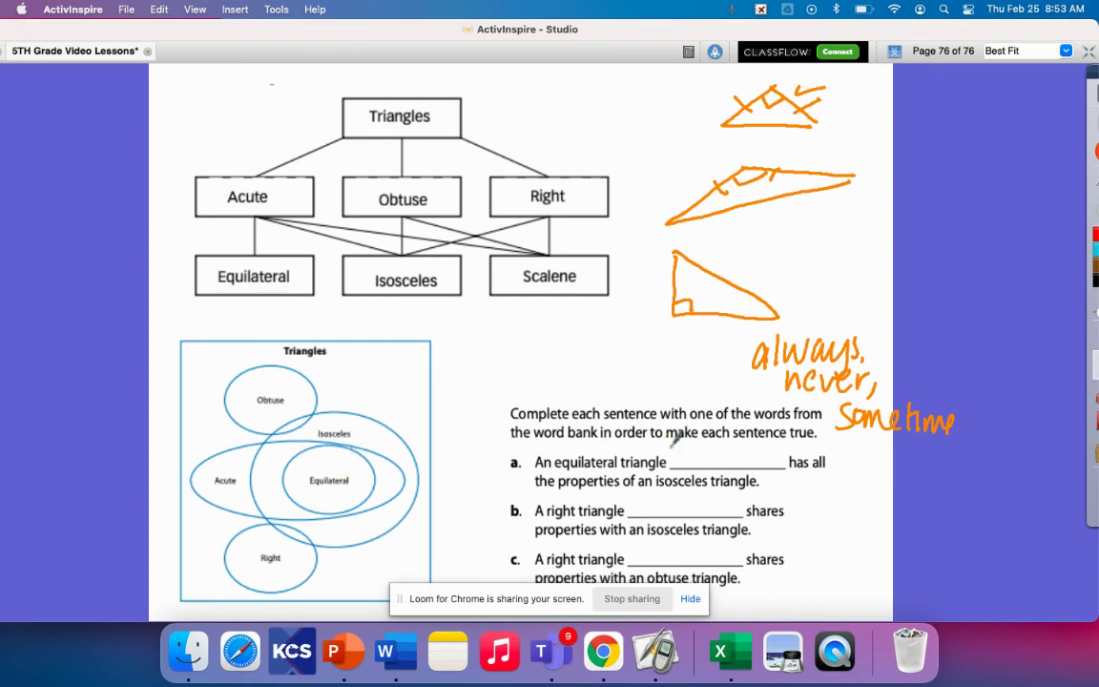
mouse_move(689, 440)
mouse_down()
mouse_move(696, 456)
mouse_move(736, 446)
mouse_move(757, 477)
mouse_move(763, 464)
mouse_up()
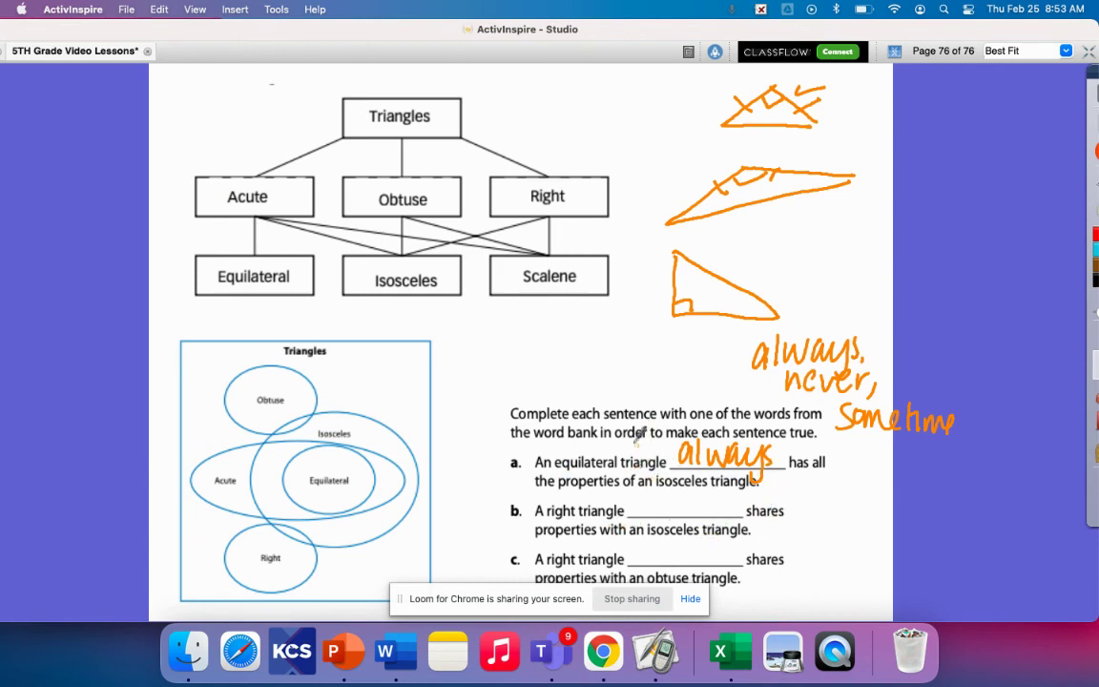
Write 'sometimes' in blank b and 'never' in blank c in orange handwriting
mouse_move(641, 503)
mouse_down()
mouse_move(636, 523)
mouse_move(651, 512)
mouse_up()
drag(658, 515, 697, 515)
drag(687, 501, 750, 517)
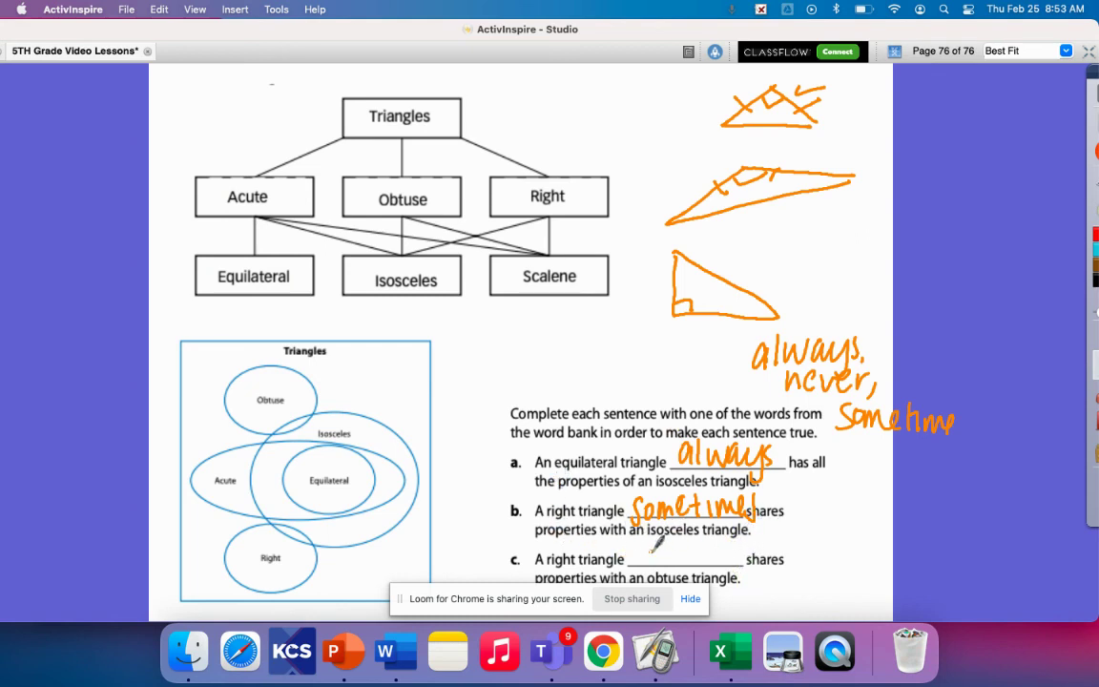
mouse_move(645, 555)
mouse_down()
mouse_move(711, 565)
mouse_move(733, 539)
mouse_up()
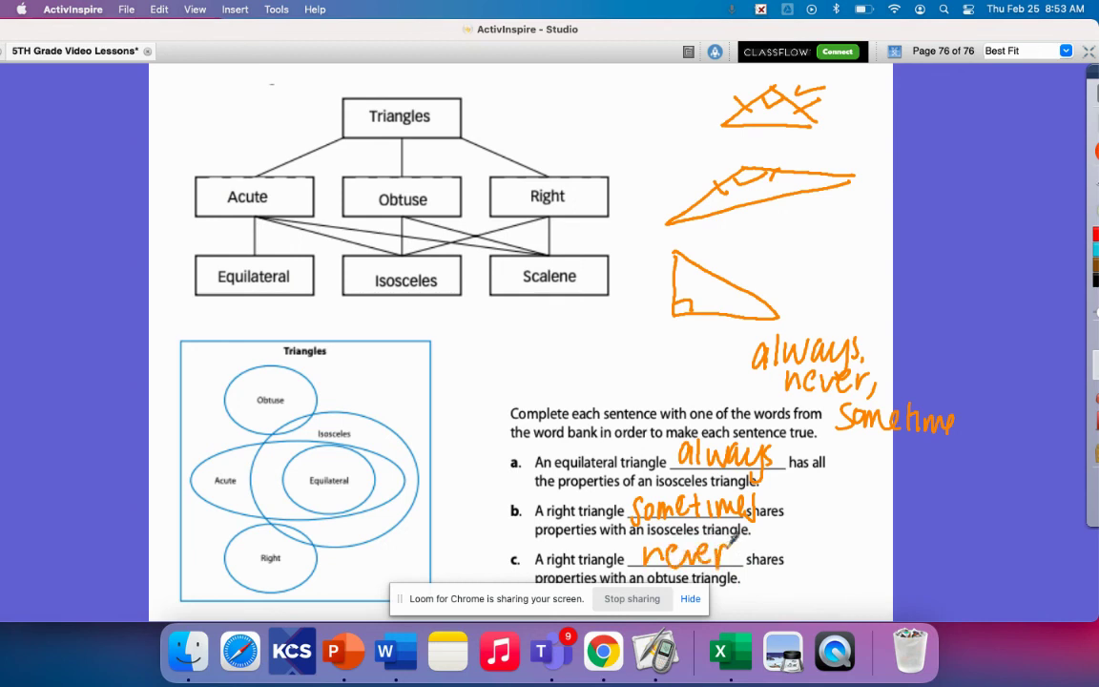